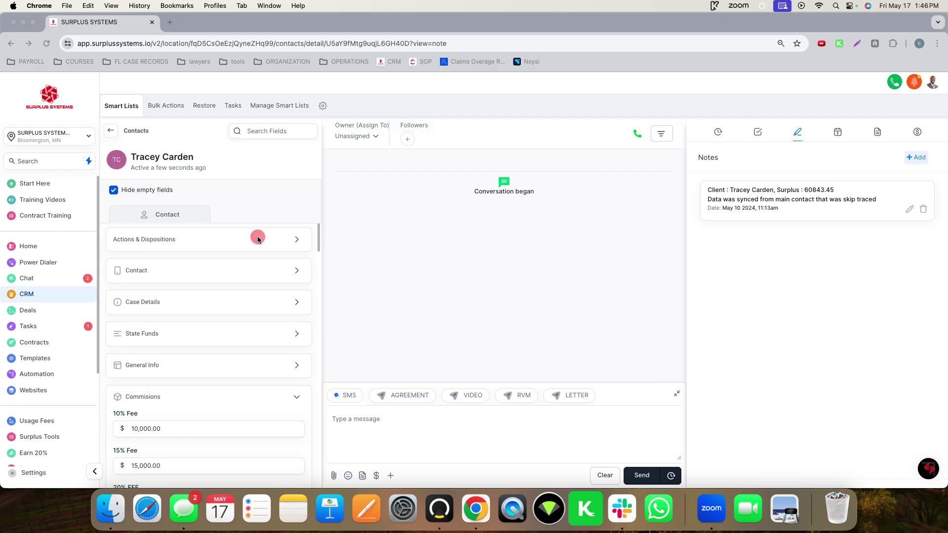
Expand the Actions & Dispositions section and show the contact's empty fields.
click(215, 244)
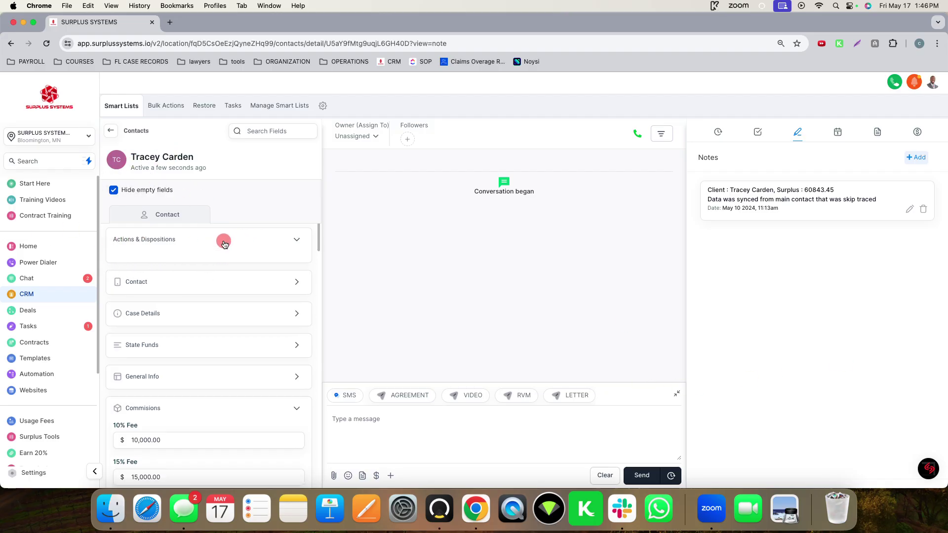
click(114, 189)
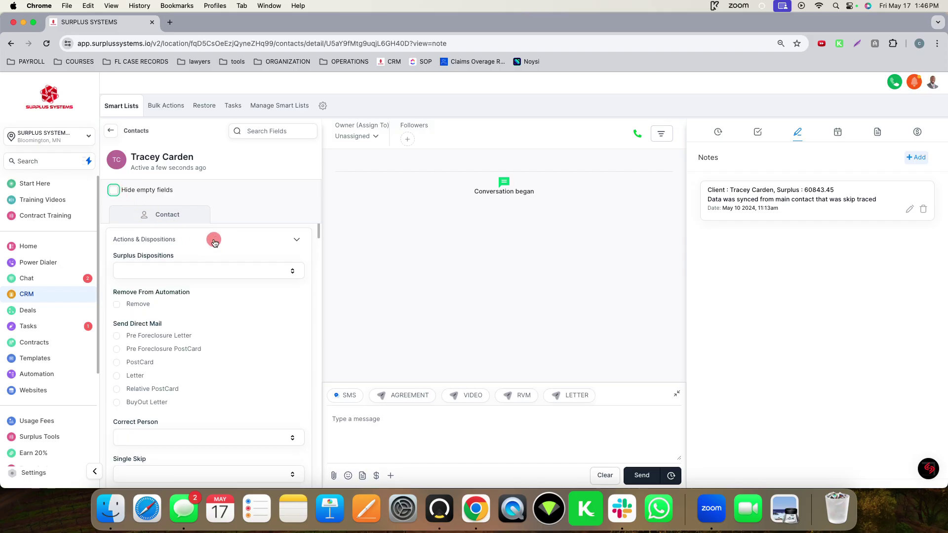
Review all the options available for Surplus Dispositions without choosing one.
click(173, 273)
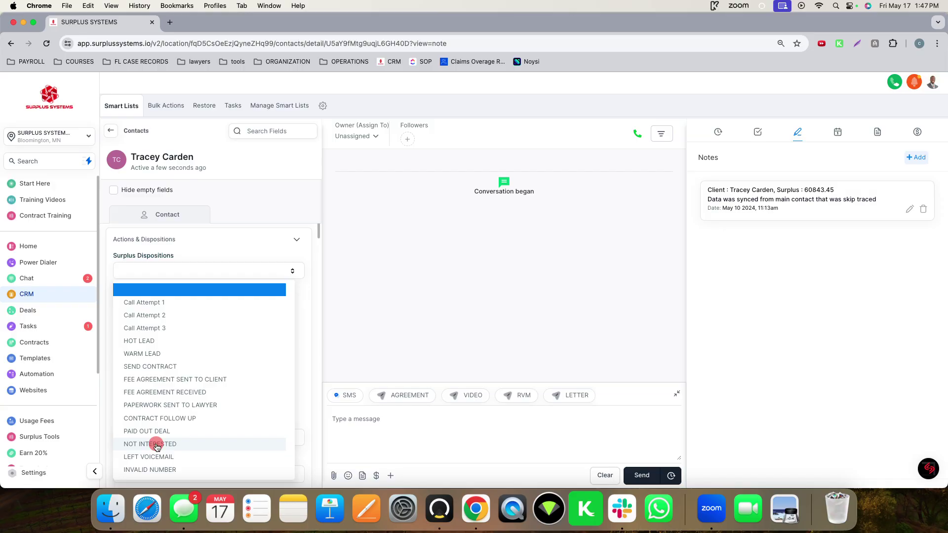
scroll(221, 346, down, 3)
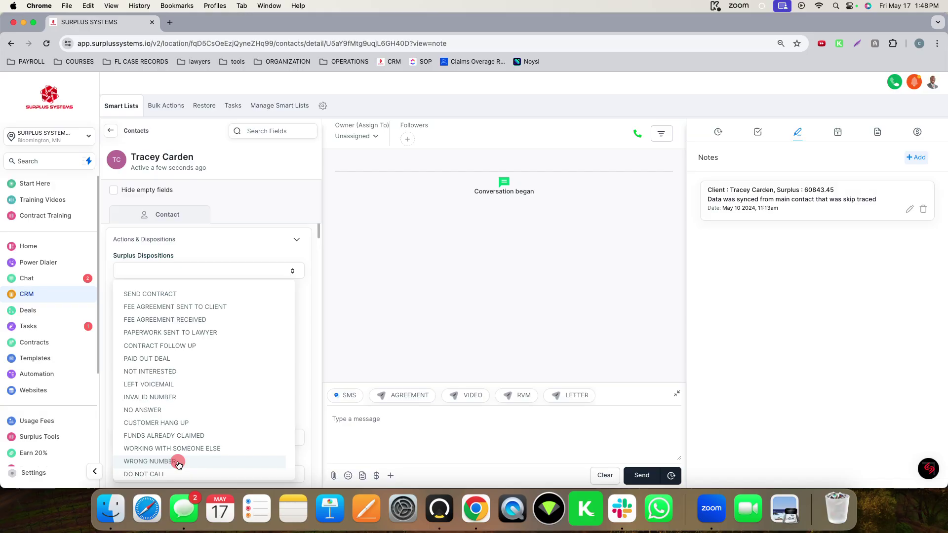
scroll(175, 462, down, 1)
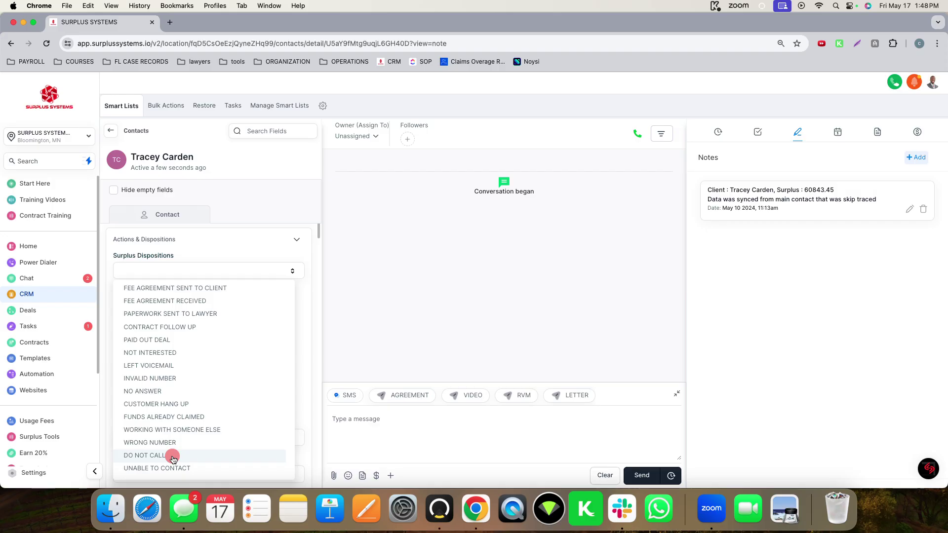
scroll(172, 460, down, 2)
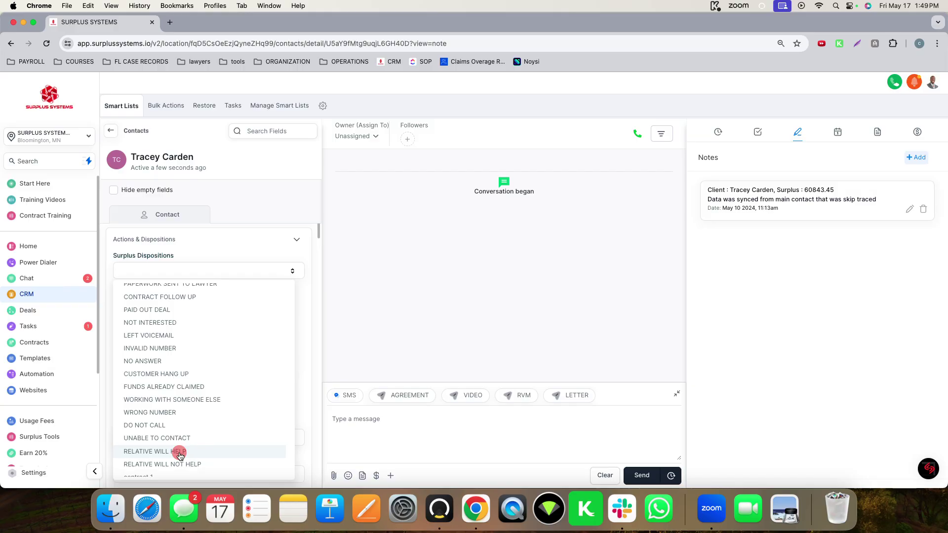
scroll(179, 453, down, 2)
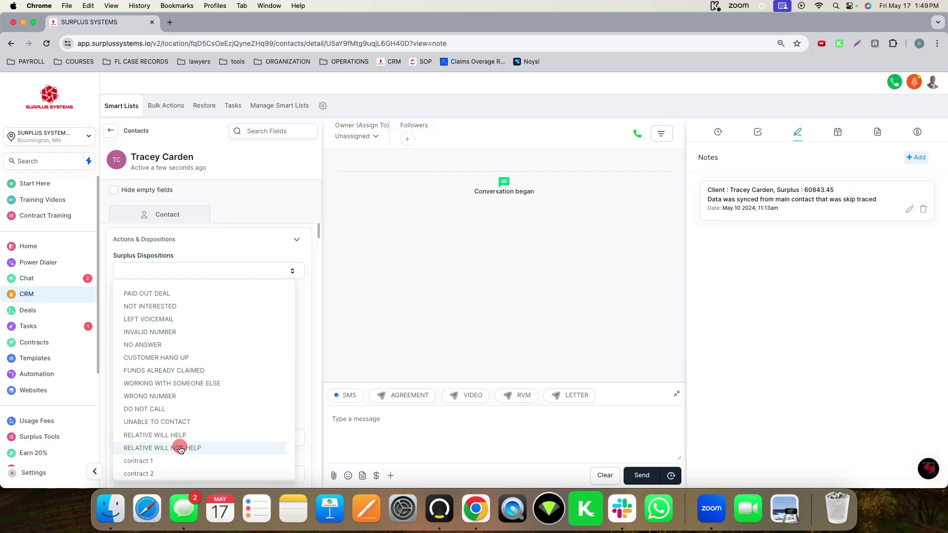
scroll(180, 446, down, 5)
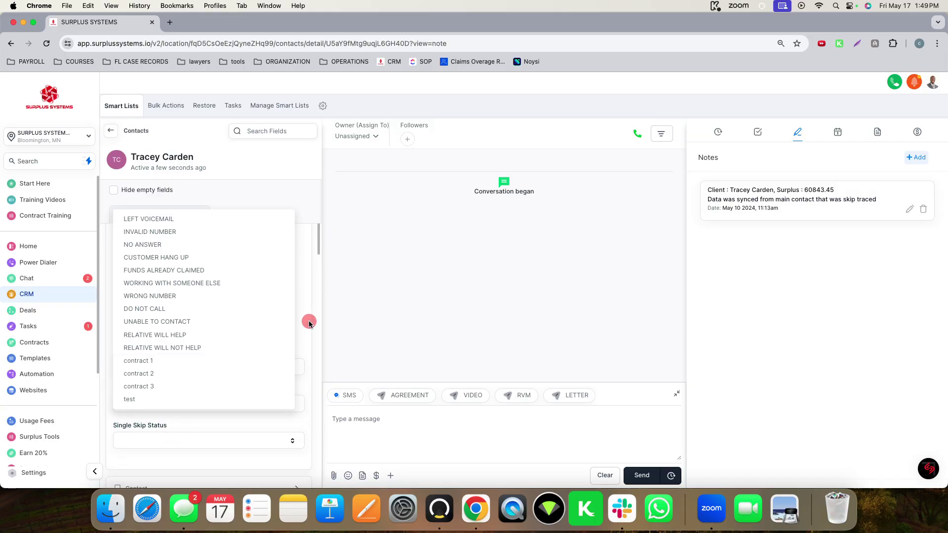
click(330, 310)
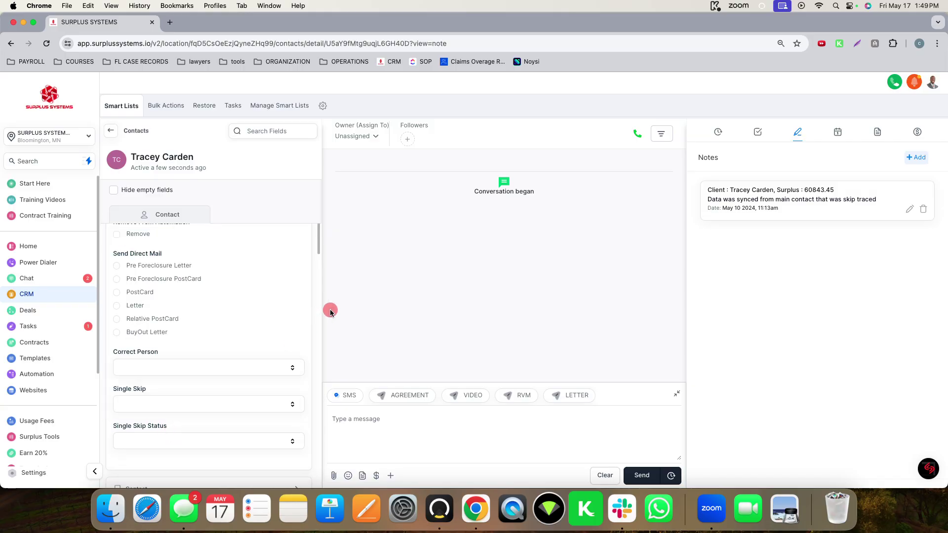
scroll(207, 329, up, 3)
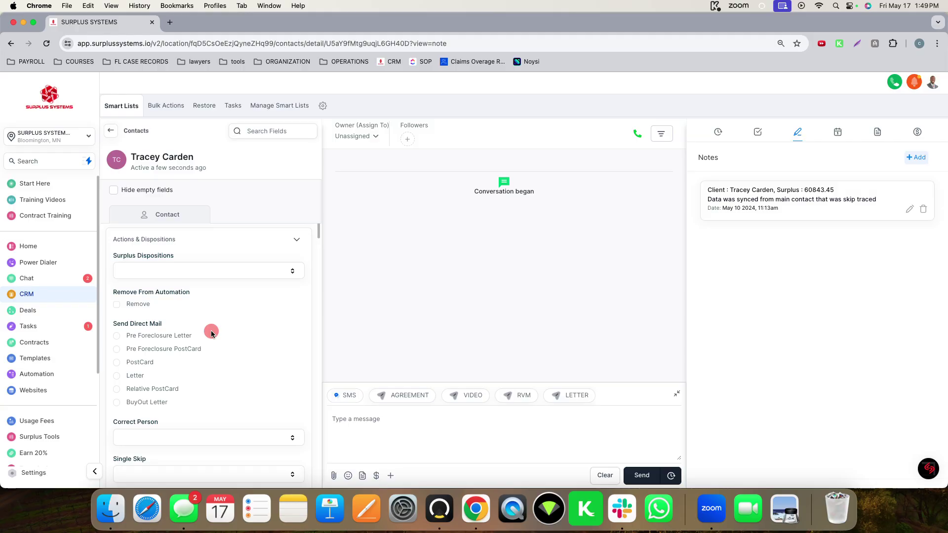
Turn on Remove under Remove From Automation and view the Correct Person options.
click(117, 305)
scroll(209, 274, down, 4)
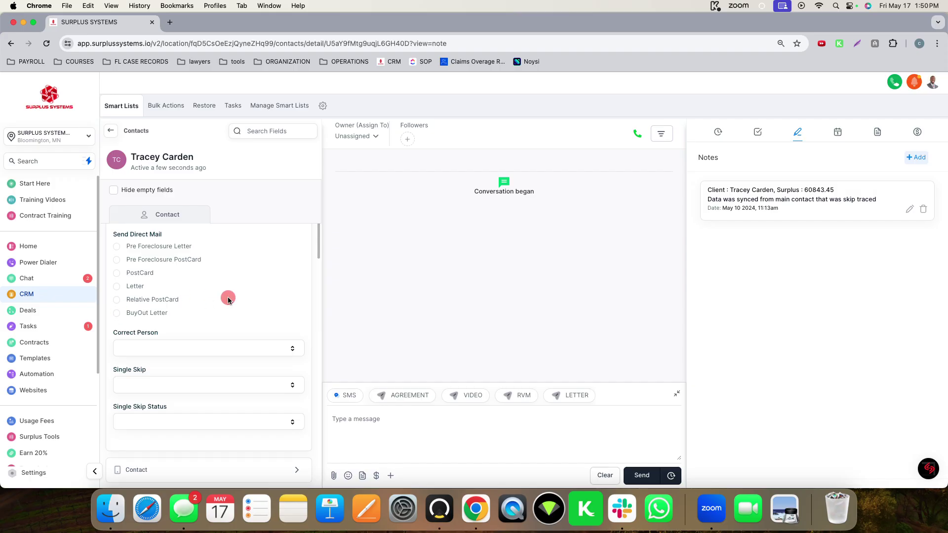
click(190, 348)
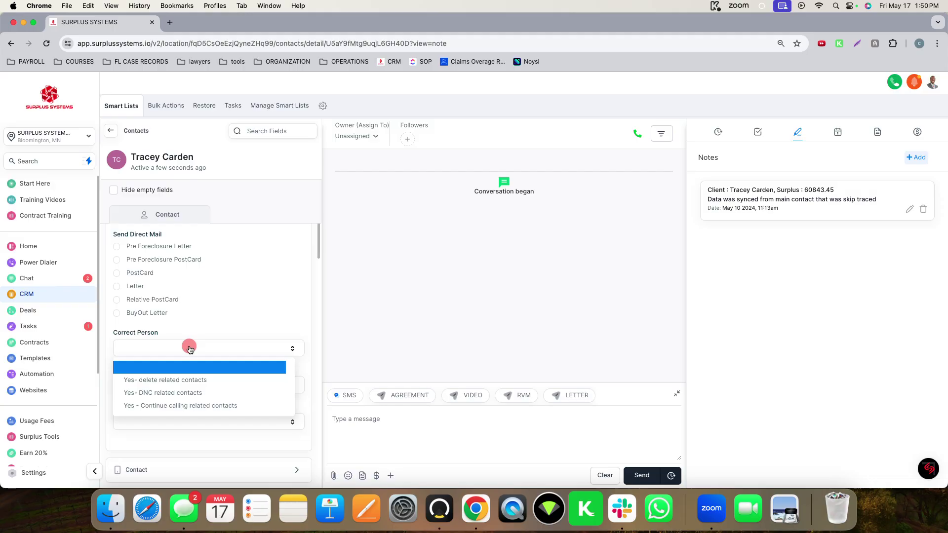
click(190, 349)
Expand the General Info section to look at the contact's related contacts.
scroll(189, 345, up, 2)
scroll(190, 345, down, 6)
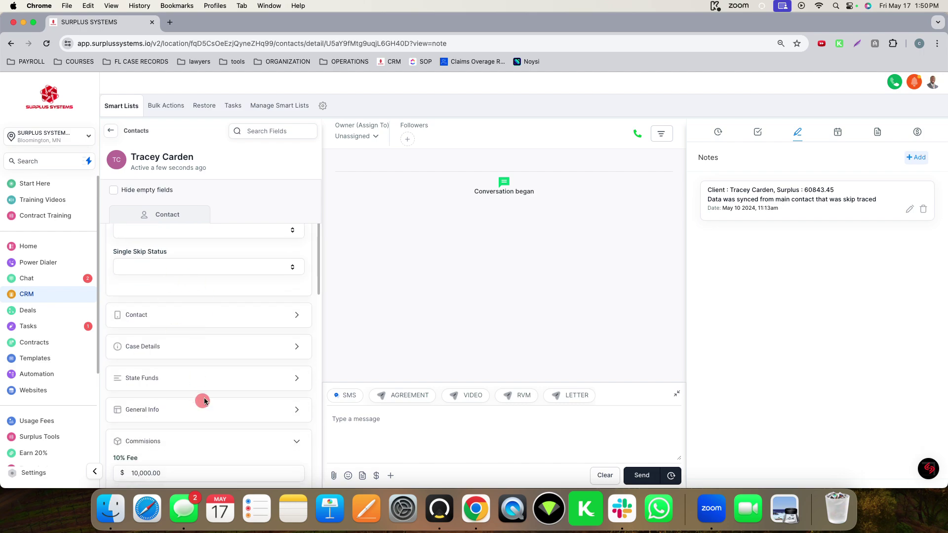
click(178, 410)
scroll(212, 381, down, 1)
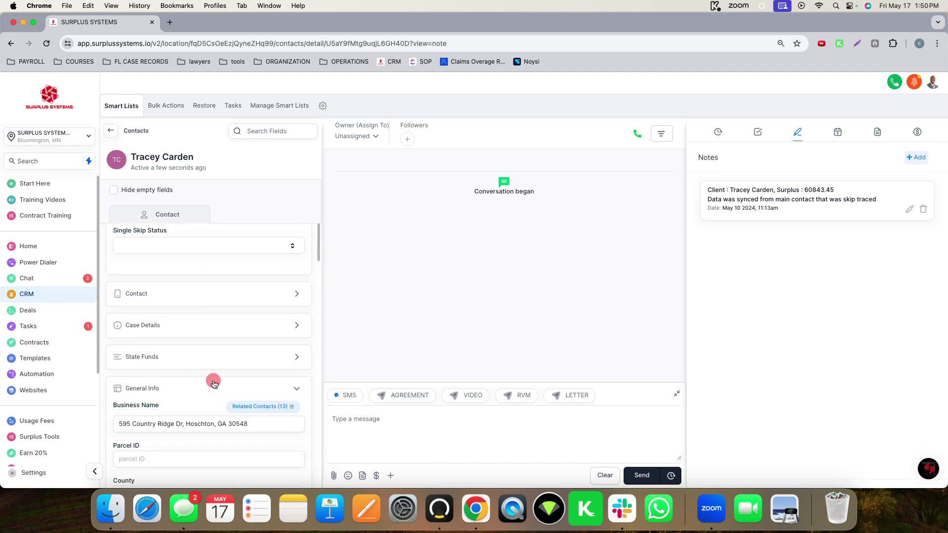
scroll(197, 391, up, 5)
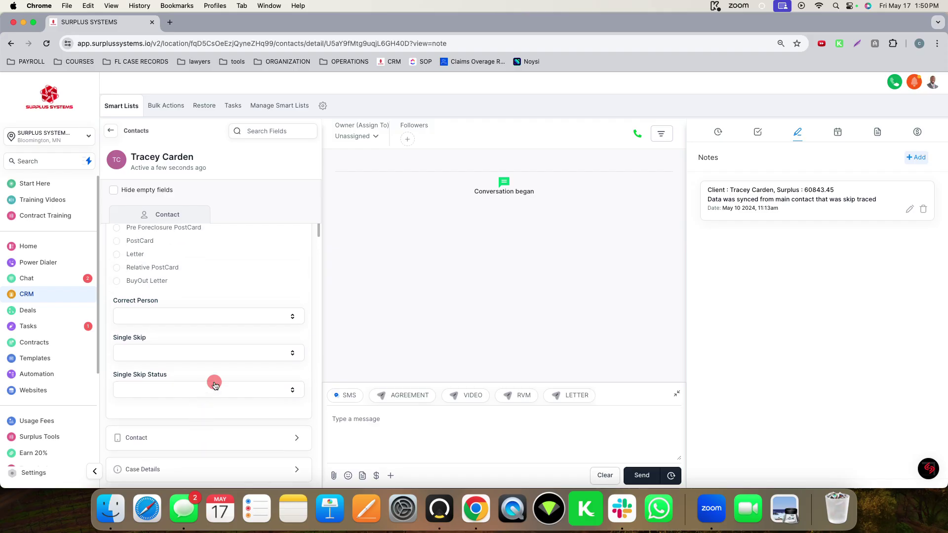
Set Correct Person to "Yes- DNC related contacts".
click(191, 317)
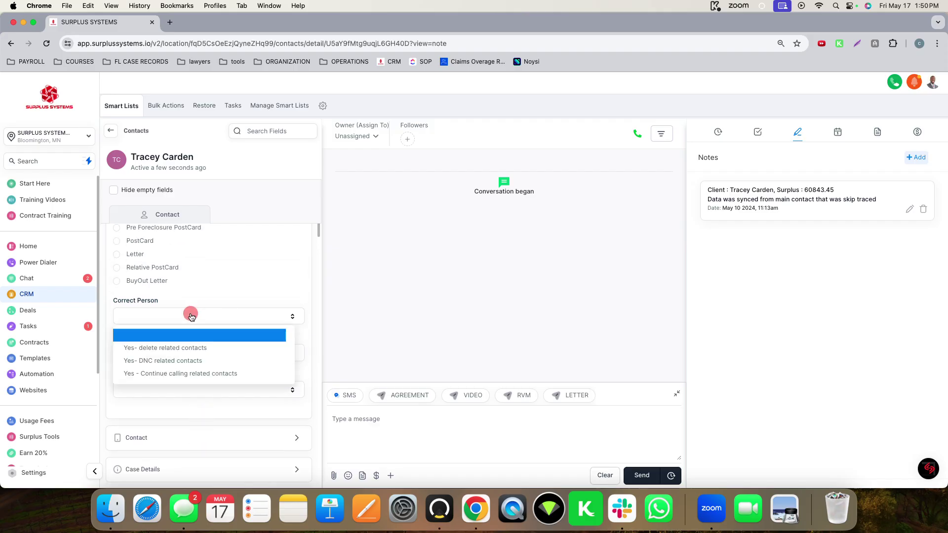
click(183, 364)
click(296, 473)
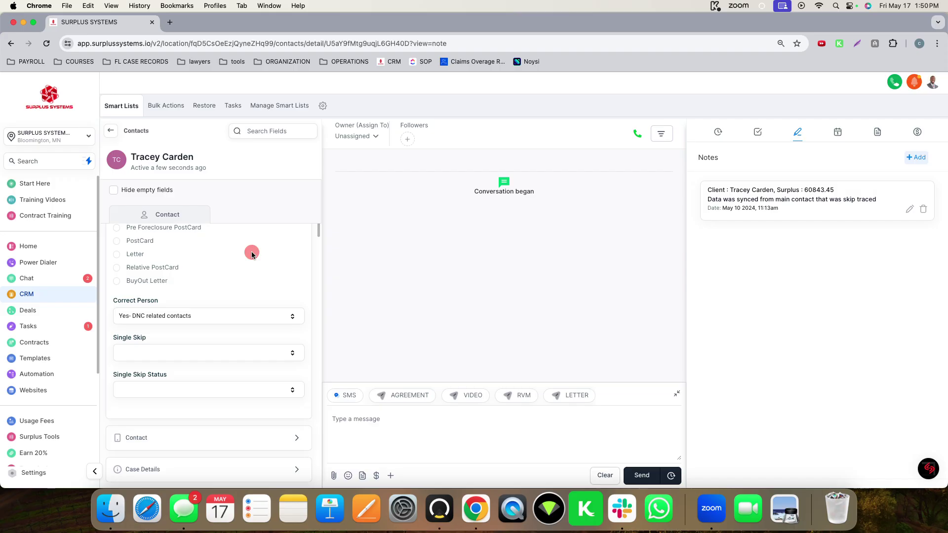
Set Correct Person to "Yes- delete related contacts" and view the Single Skip options.
click(221, 315)
click(193, 348)
click(201, 354)
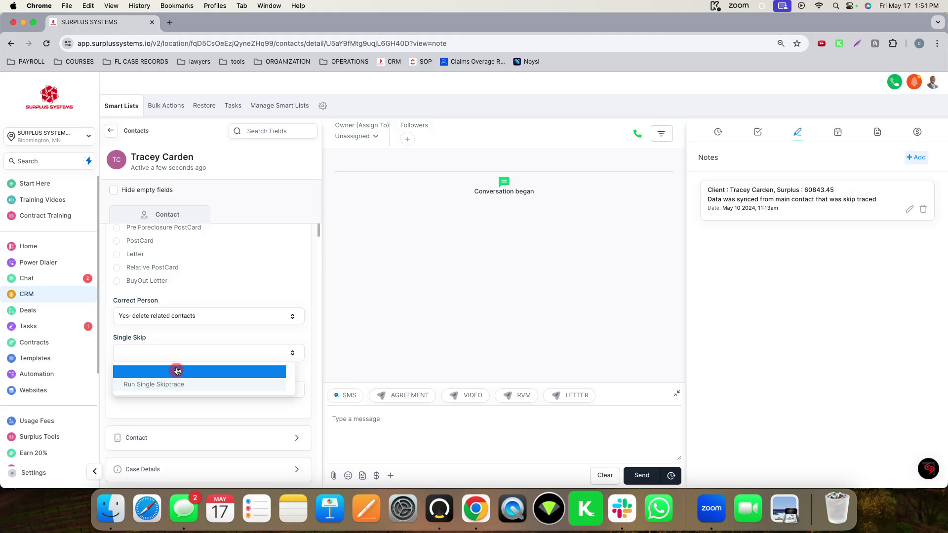
click(188, 335)
scroll(193, 336, down, 2)
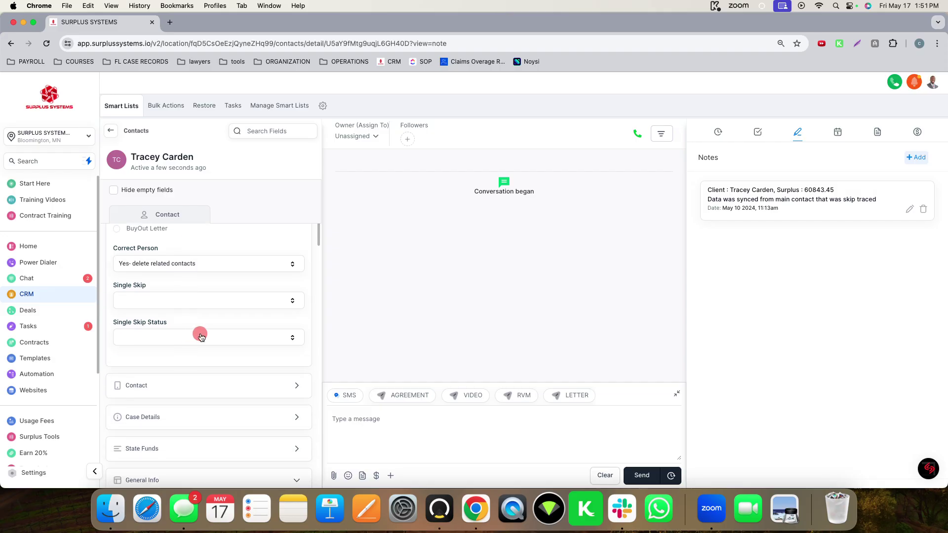
scroll(200, 336, up, 6)
Return to the Surplus Dispositions field and open its options.
click(109, 246)
click(250, 271)
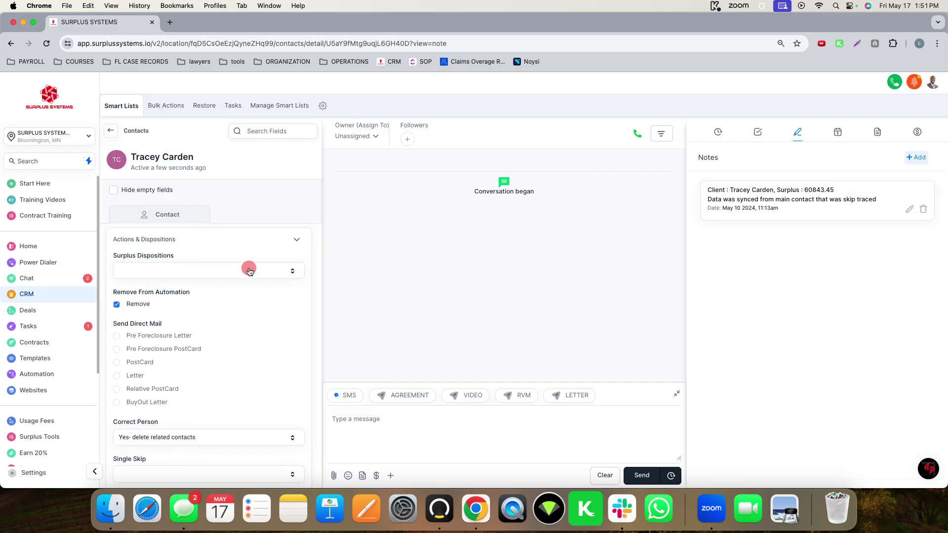